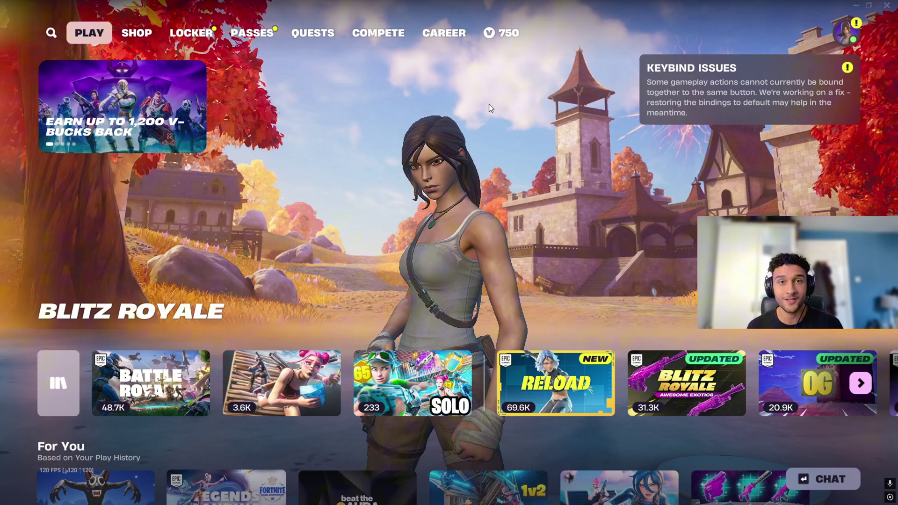
# Check the Auto matchmaking region's 56ms ping in Fortnite's Game settings, then minimise the game
pyautogui.click(846, 32)
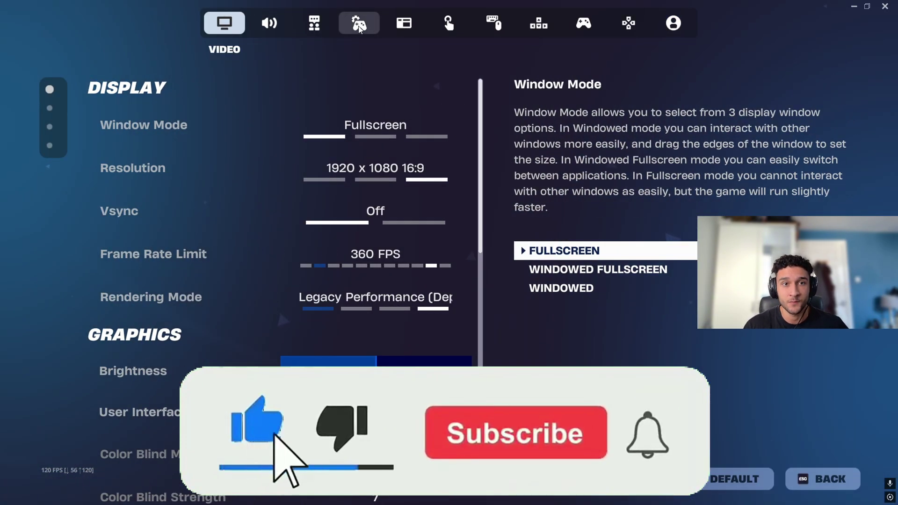
pyautogui.click(359, 23)
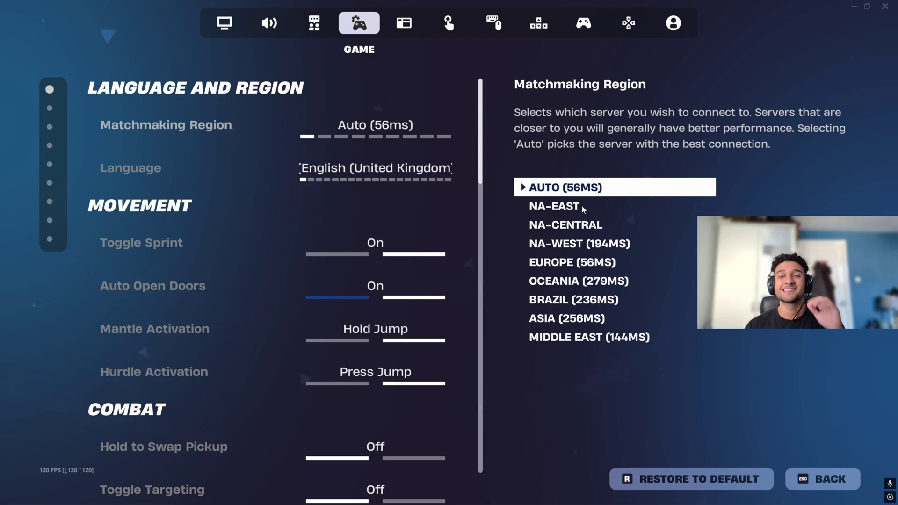
pyautogui.click(854, 7)
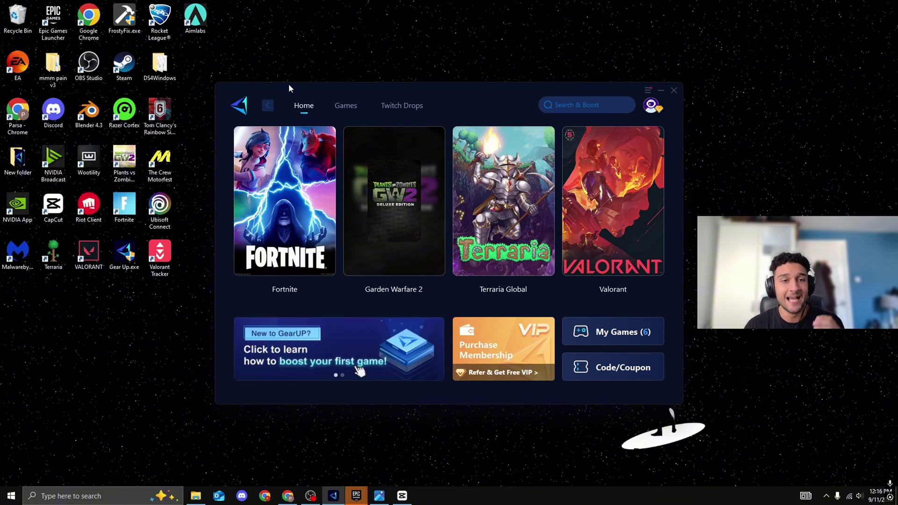
# Browse GearUP's Games catalogue, return Home, and boost Fortnite on Europe with an auto node
pyautogui.click(348, 113)
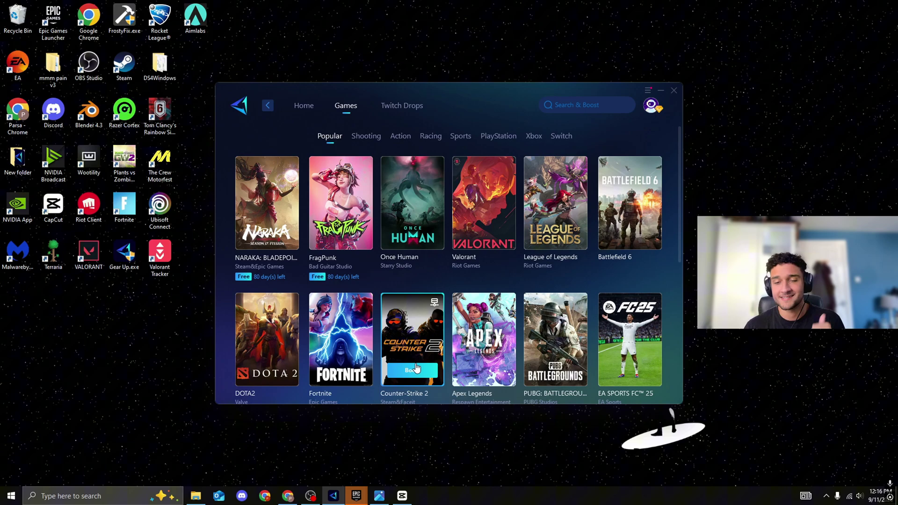
pyautogui.moveTo(483, 211)
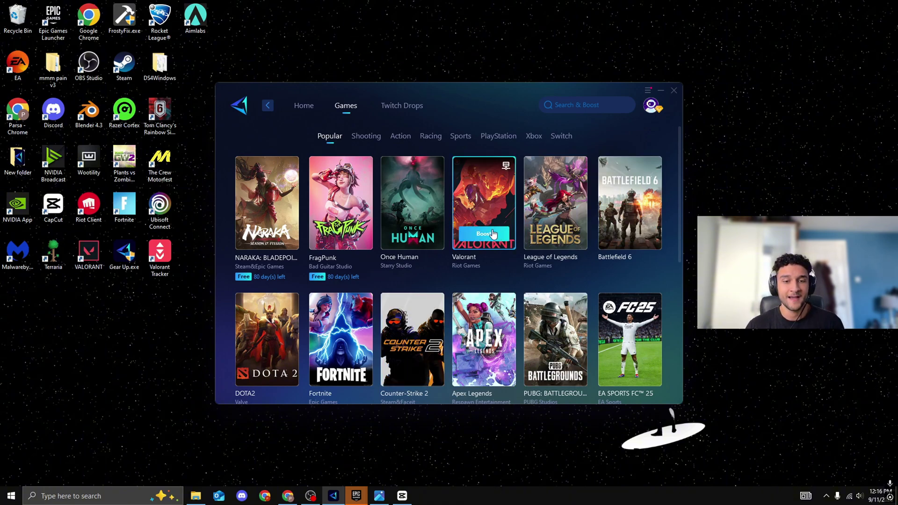
pyautogui.click(304, 106)
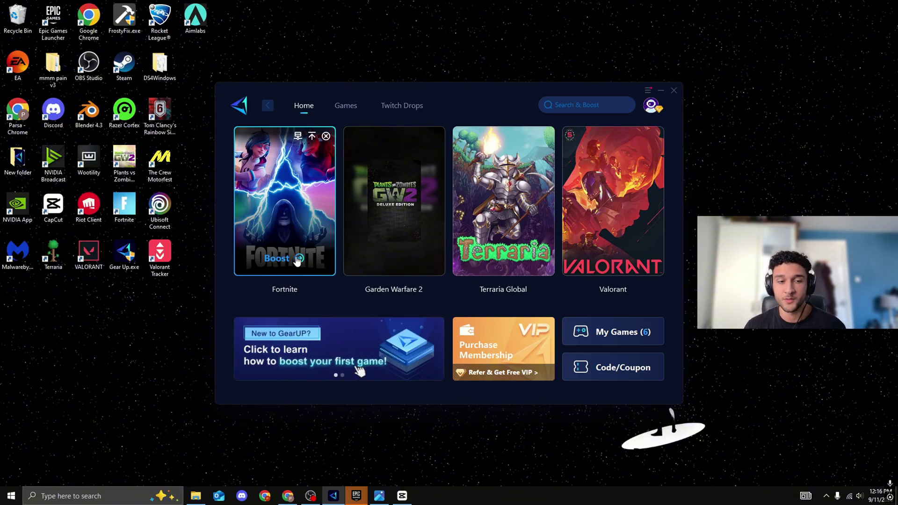
pyautogui.click(297, 259)
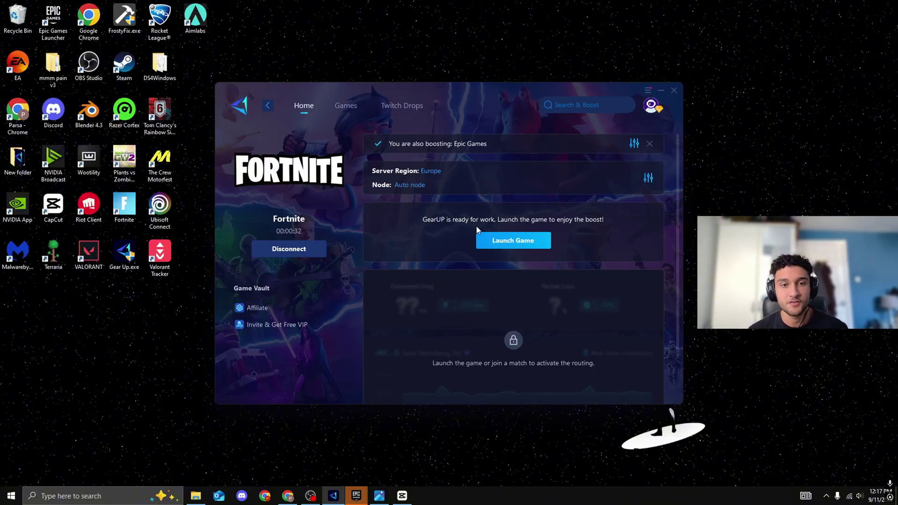
pyautogui.click(419, 184)
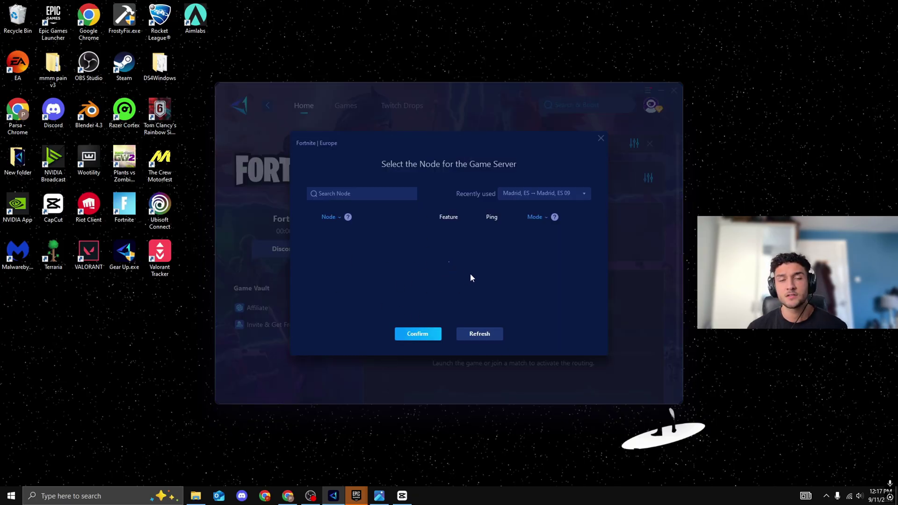
pyautogui.scroll(-1, 472, 275)
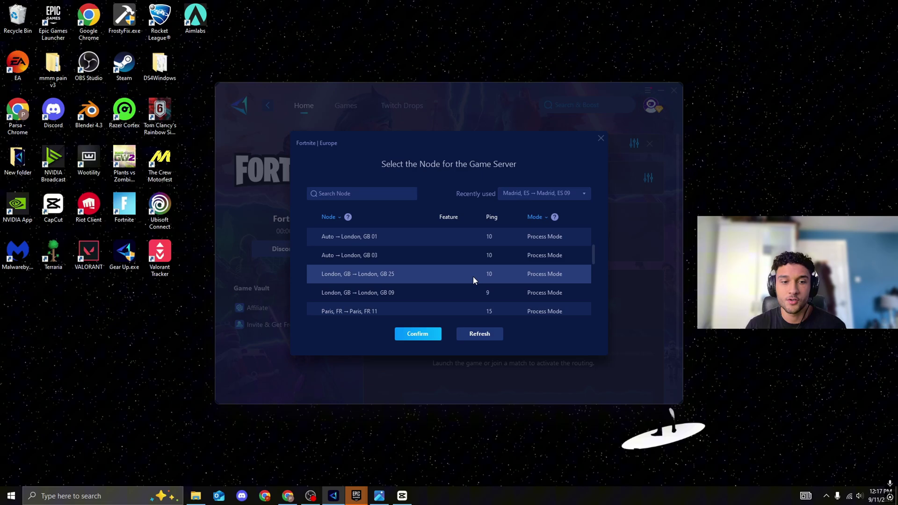
pyautogui.scroll(-1, 413, 279)
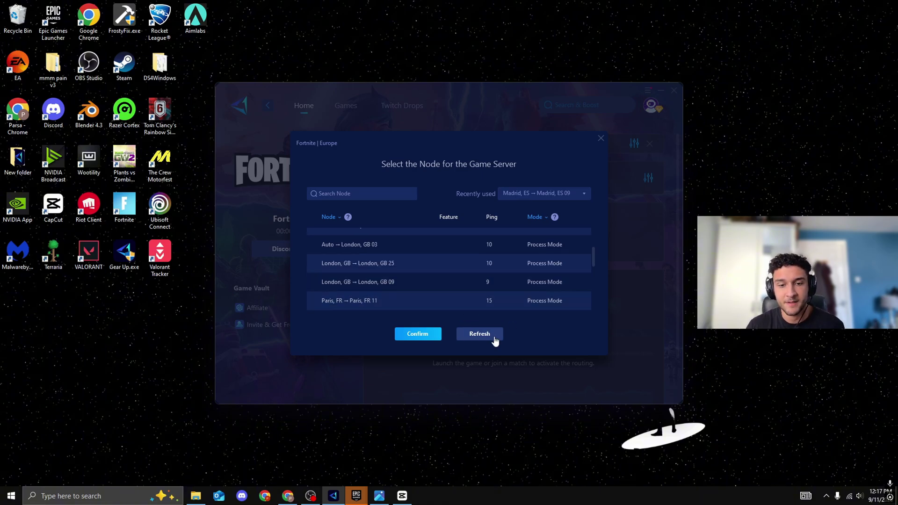
pyautogui.click(602, 140)
pyautogui.click(426, 175)
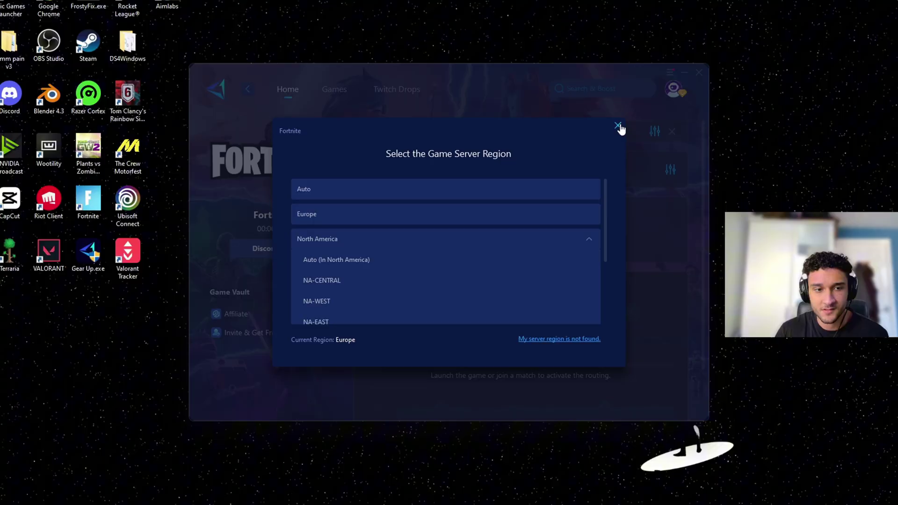
pyautogui.click(618, 126)
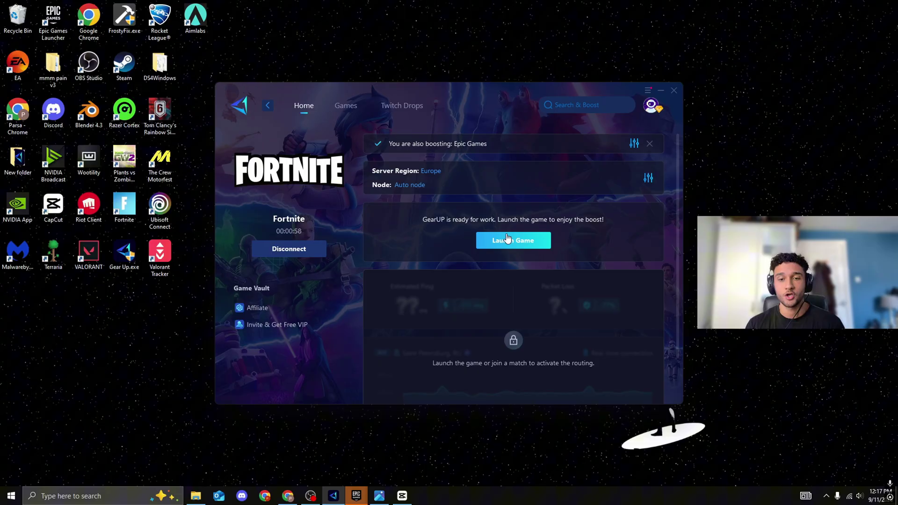
# Launch the boosted Fortnite and check GearUP's live ping readout
pyautogui.click(523, 246)
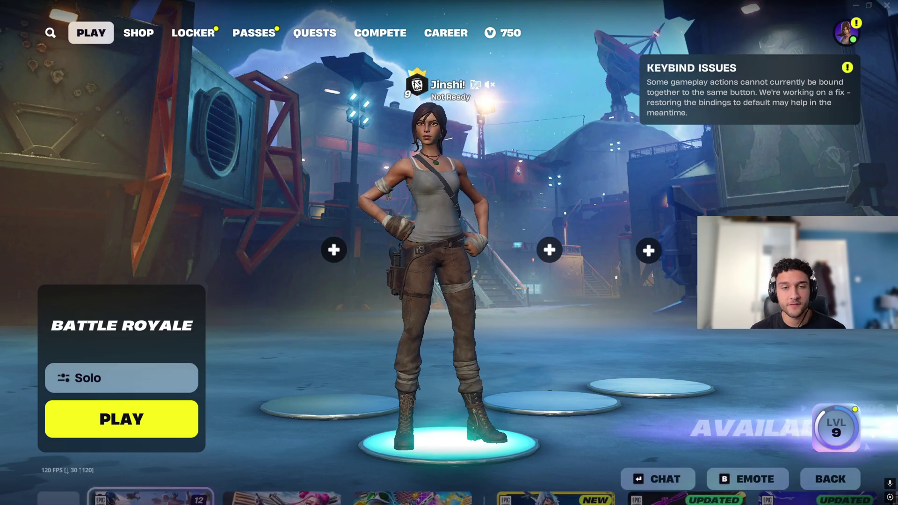
pyautogui.press('super')
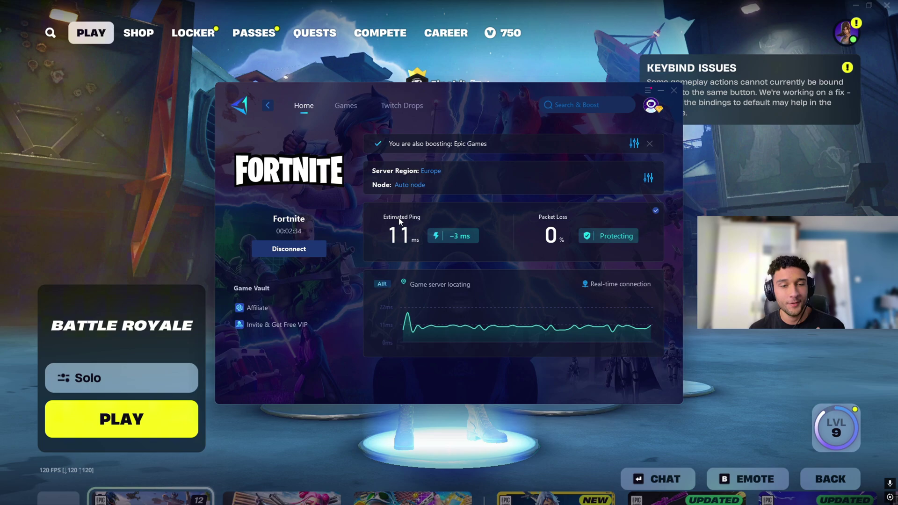
pyautogui.click(661, 93)
# Confirm the Auto matchmaking region now shows 8ms, then return to the desktop and GearUP
pyautogui.click(840, 37)
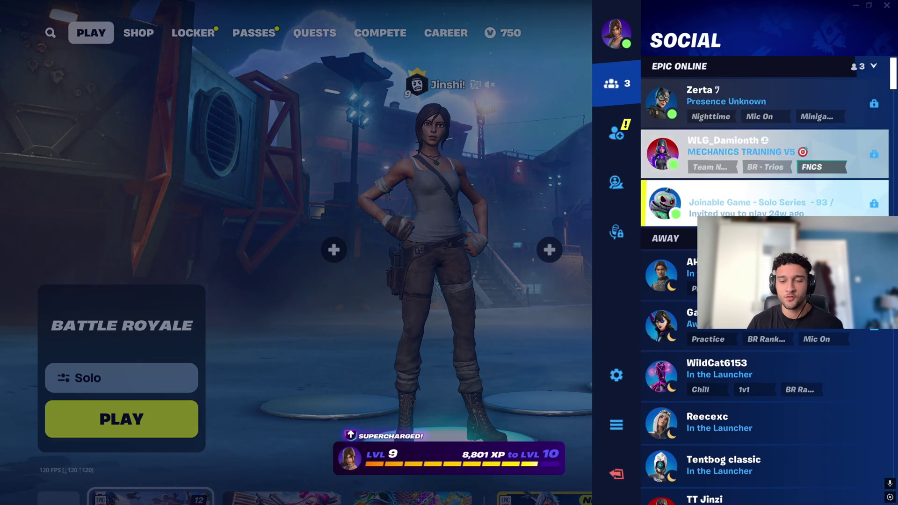
pyautogui.click(616, 375)
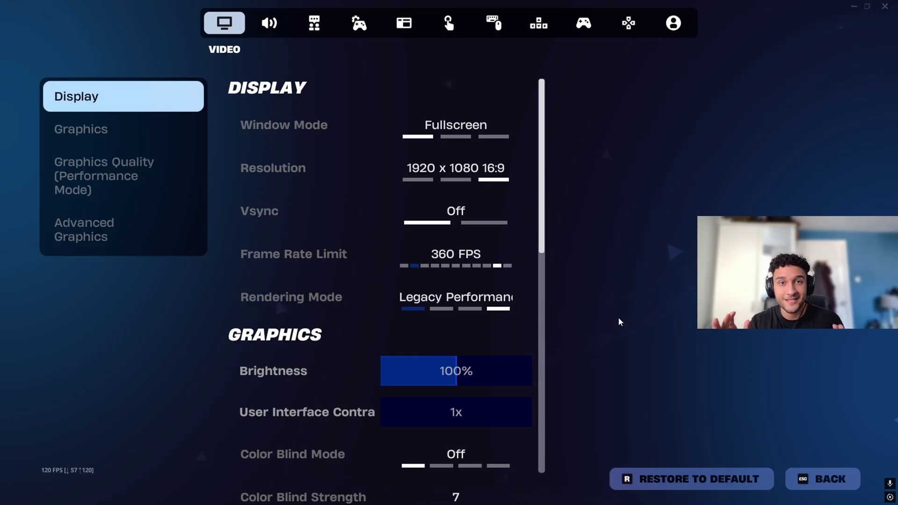
pyautogui.click(367, 28)
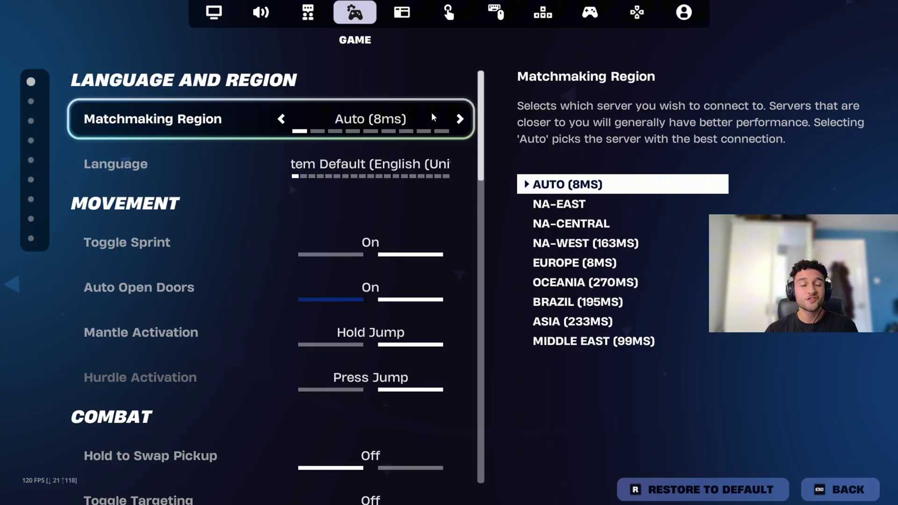
pyautogui.moveTo(273, 125)
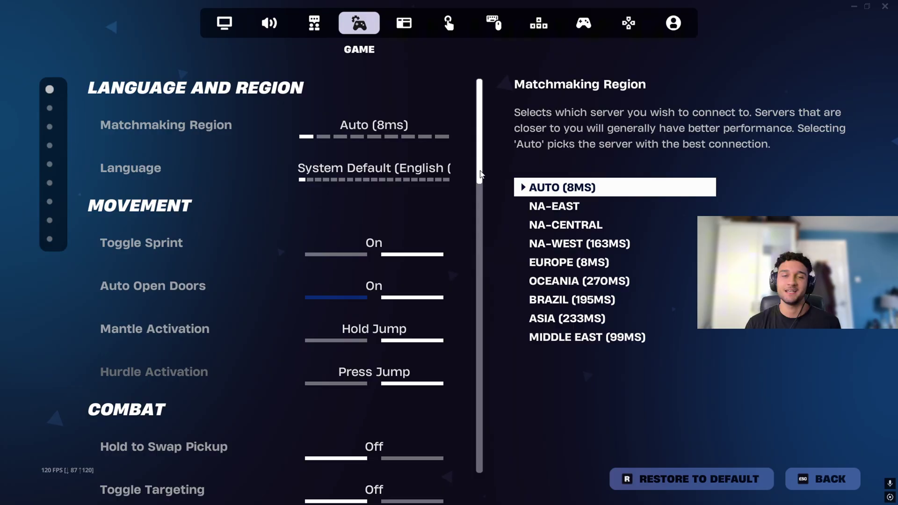
pyautogui.scroll(-1, 480, 176)
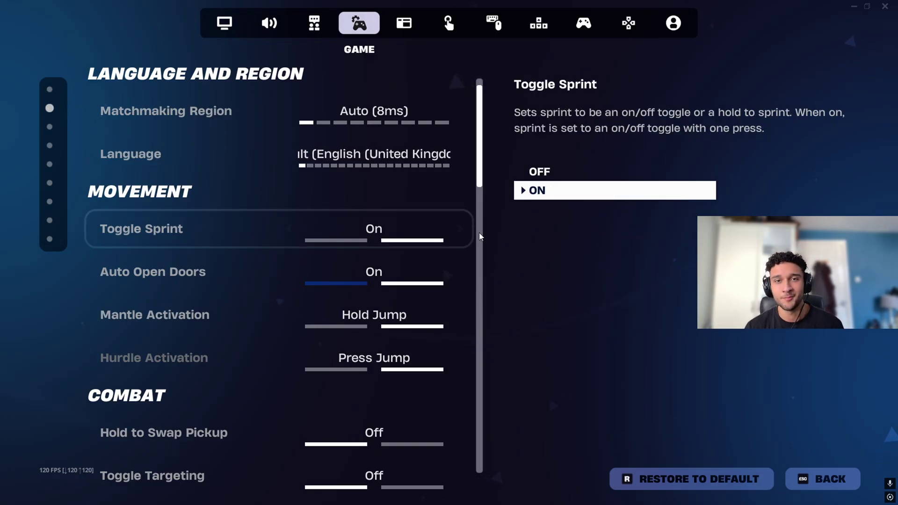
pyautogui.press('super')
pyautogui.click(331, 495)
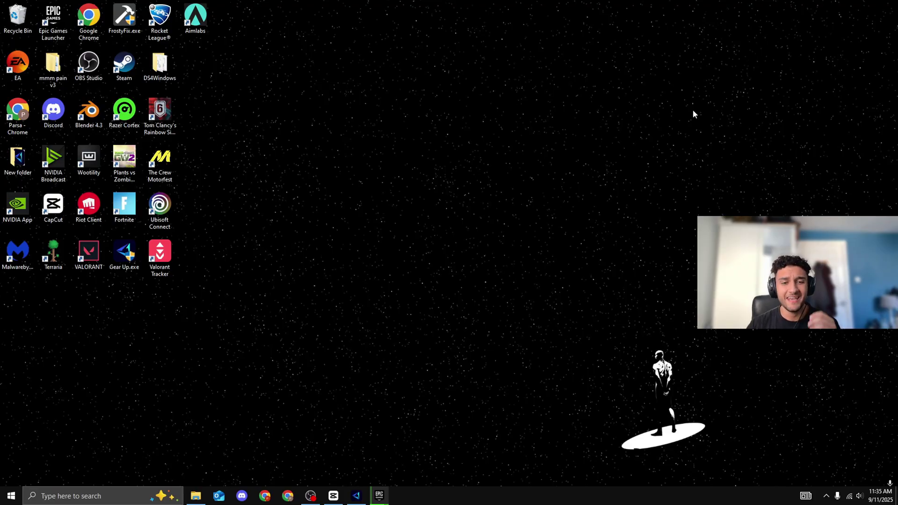
# Search 'con' to reach Control Panel, then go to Network and Internet > Network and Sharing Centre
pyautogui.click(94, 495)
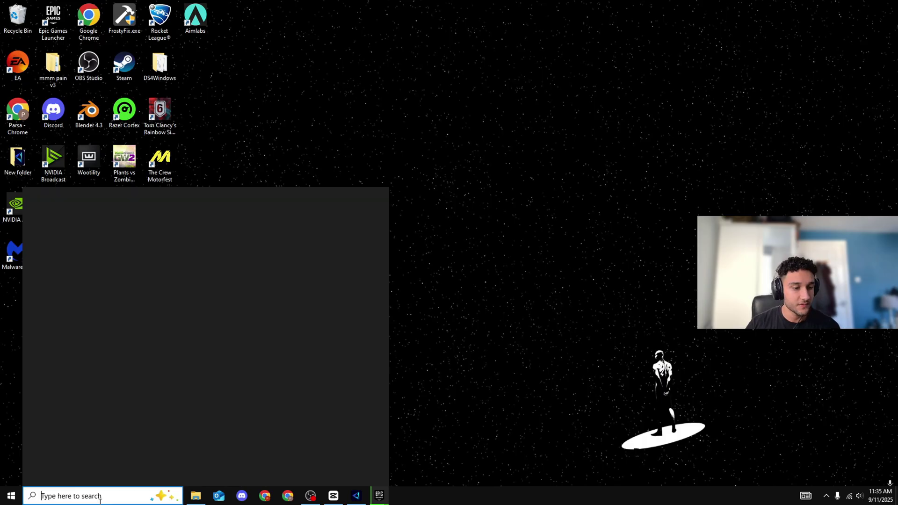
pyautogui.write('con')
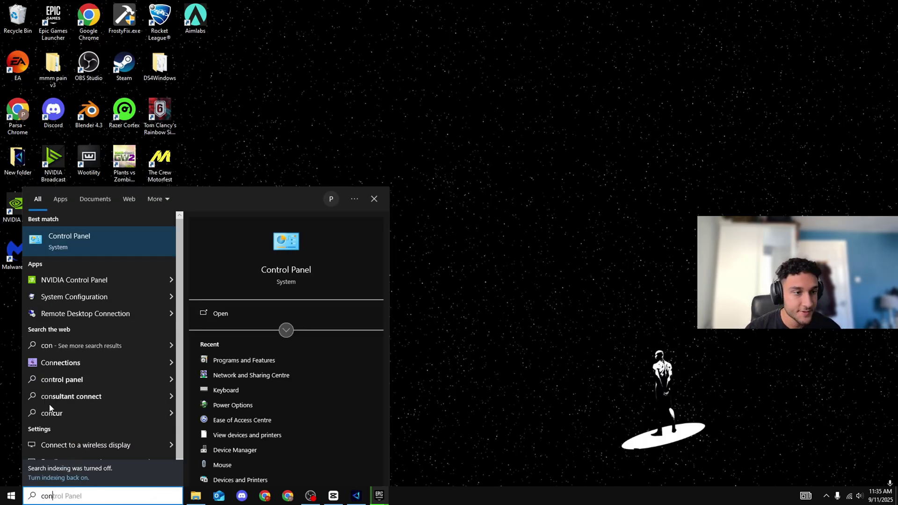
pyautogui.click(112, 234)
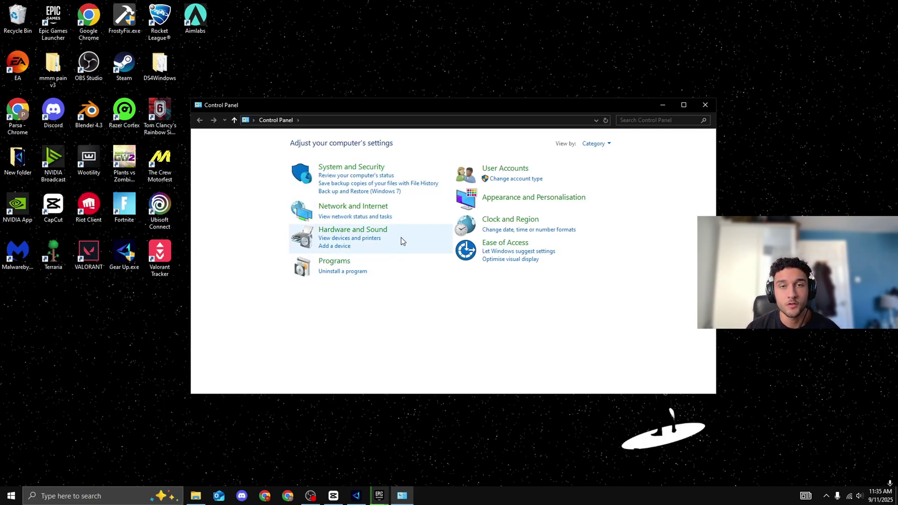
pyautogui.click(365, 209)
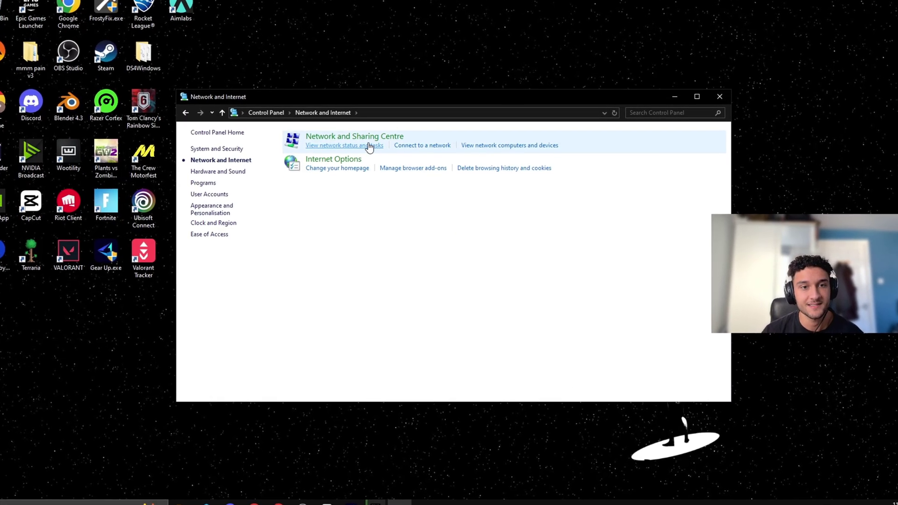
pyautogui.click(365, 132)
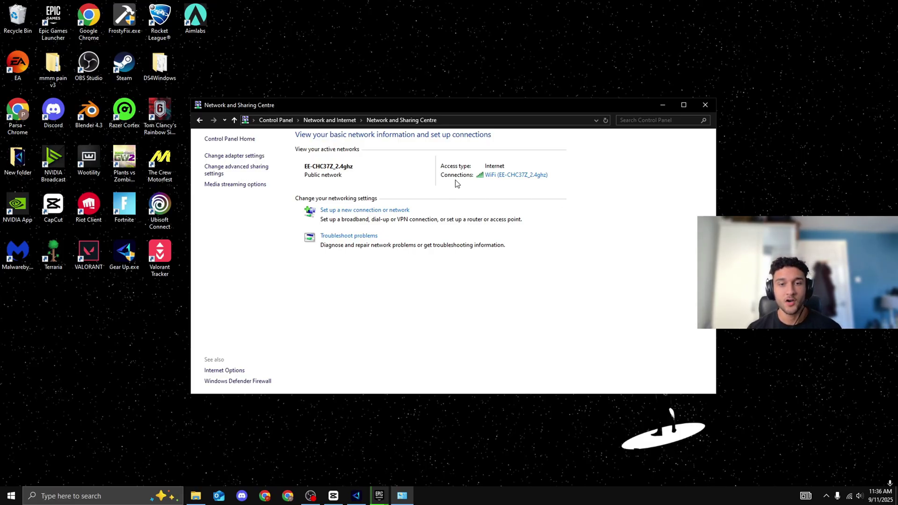
# Open the Wi-Fi connection's status and its Properties dialog for the TP-Link adapter
pyautogui.click(508, 177)
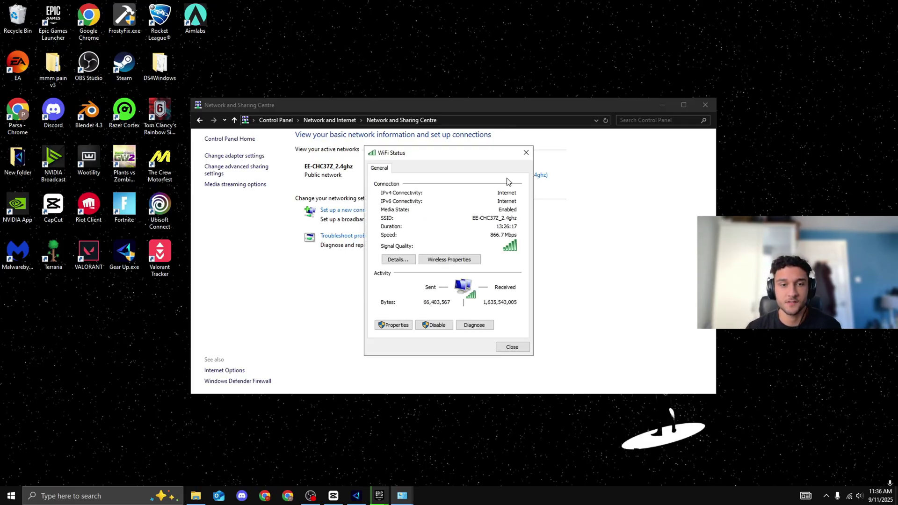
pyautogui.click(400, 328)
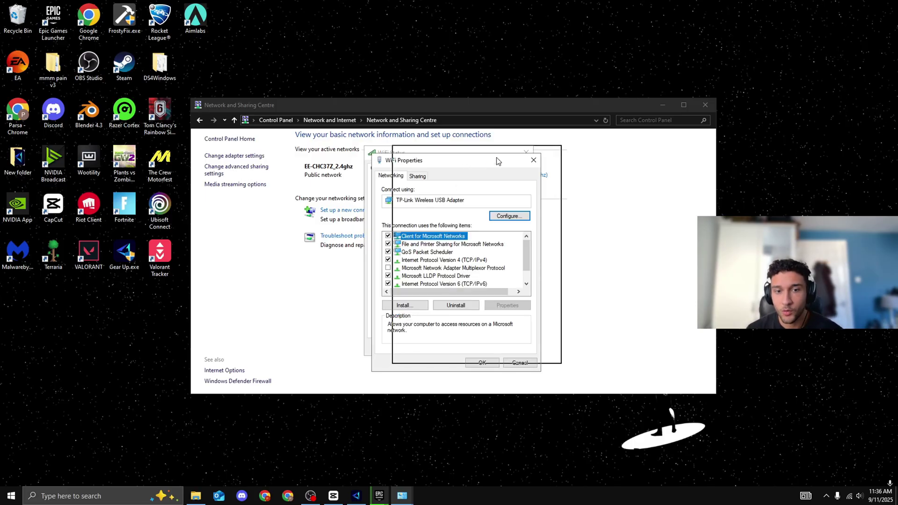
pyautogui.moveTo(469, 172); pyautogui.dragTo(494, 159)
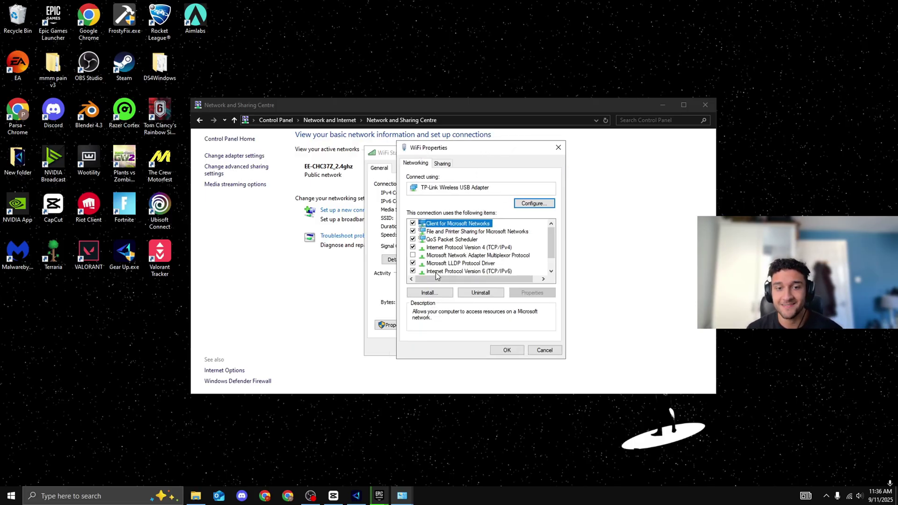
# Toggle IPv6 off and back on, then select Internet Protocol Version 4
pyautogui.click(506, 271)
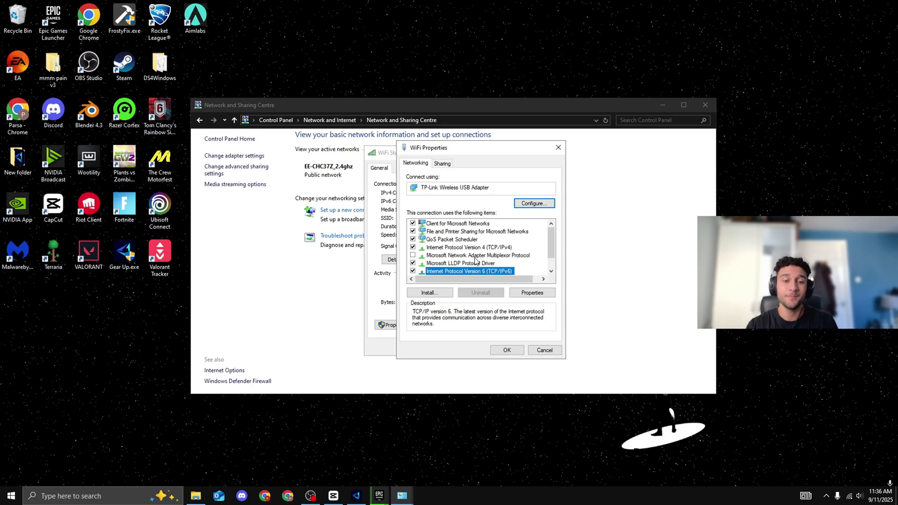
pyautogui.click(413, 271)
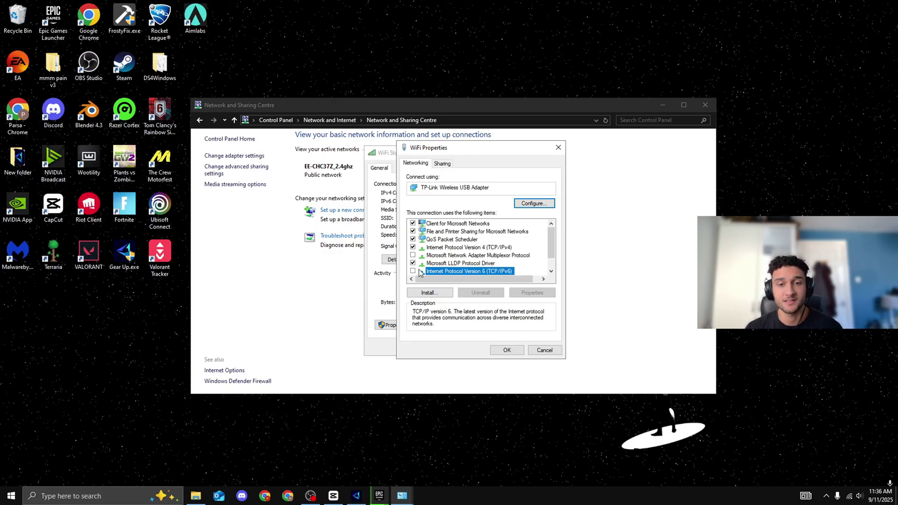
pyautogui.click(485, 248)
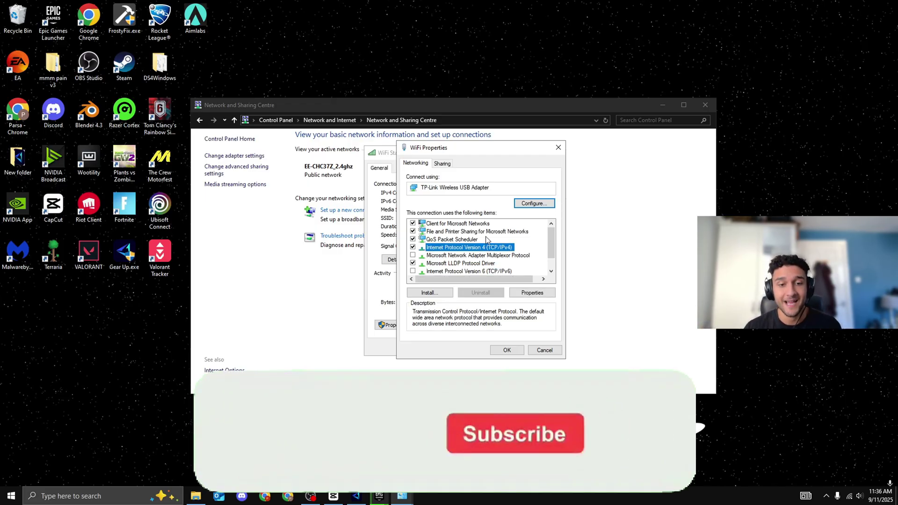
pyautogui.click(458, 271)
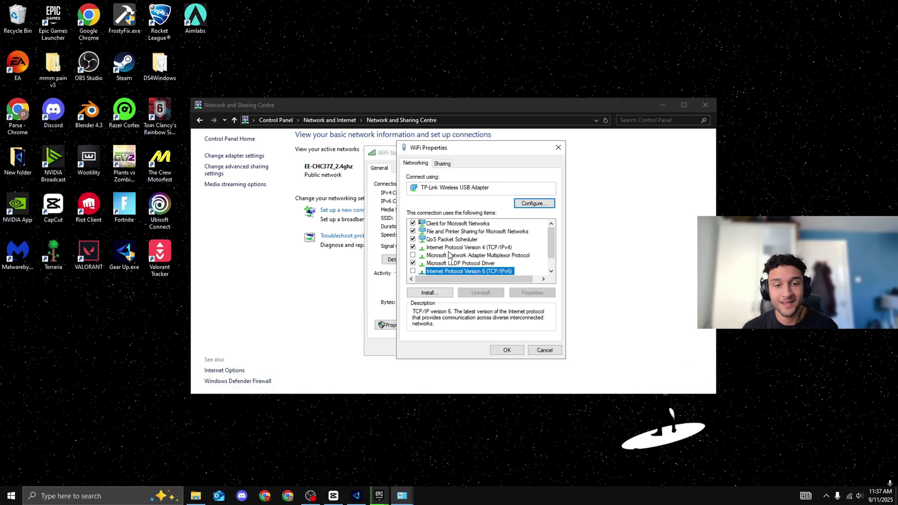
pyautogui.click(412, 271)
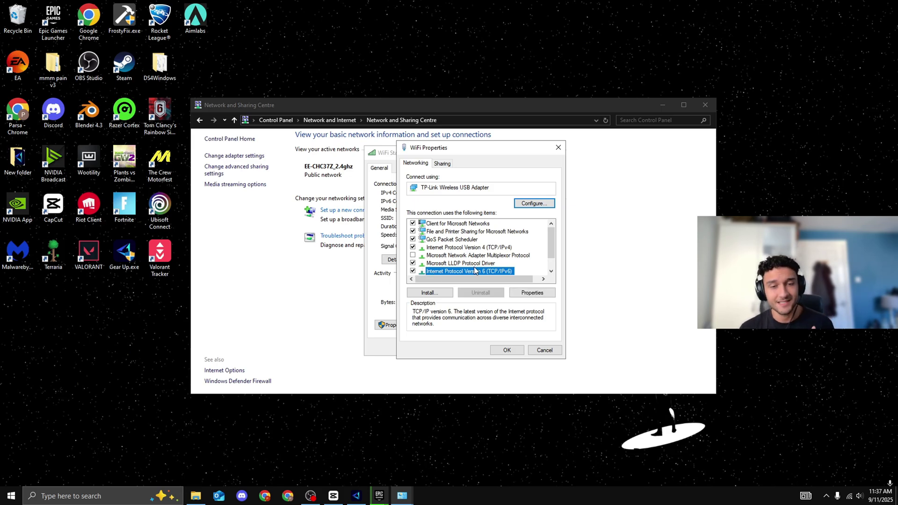
pyautogui.click(489, 248)
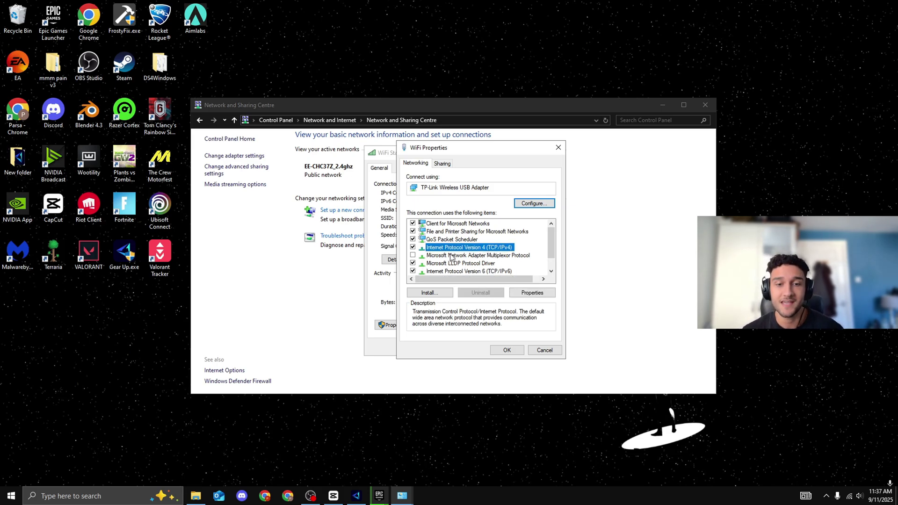
pyautogui.click(530, 295)
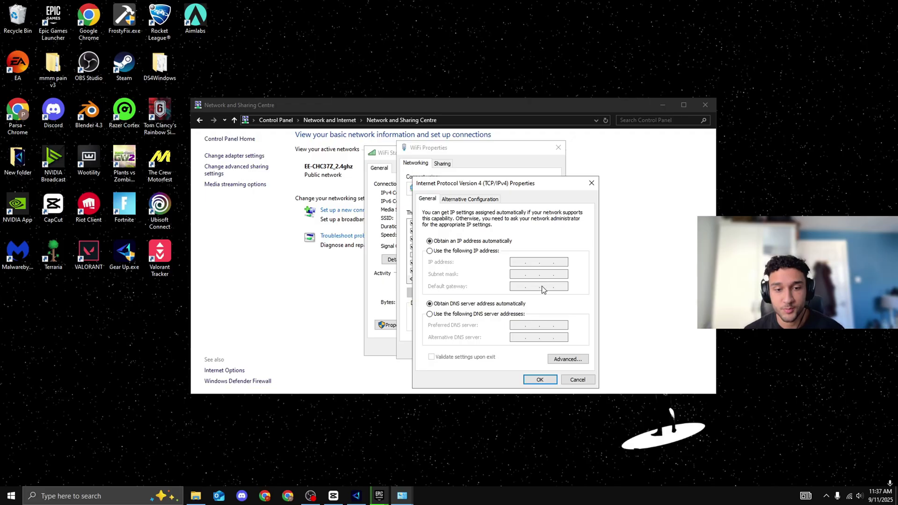
pyautogui.click(513, 315)
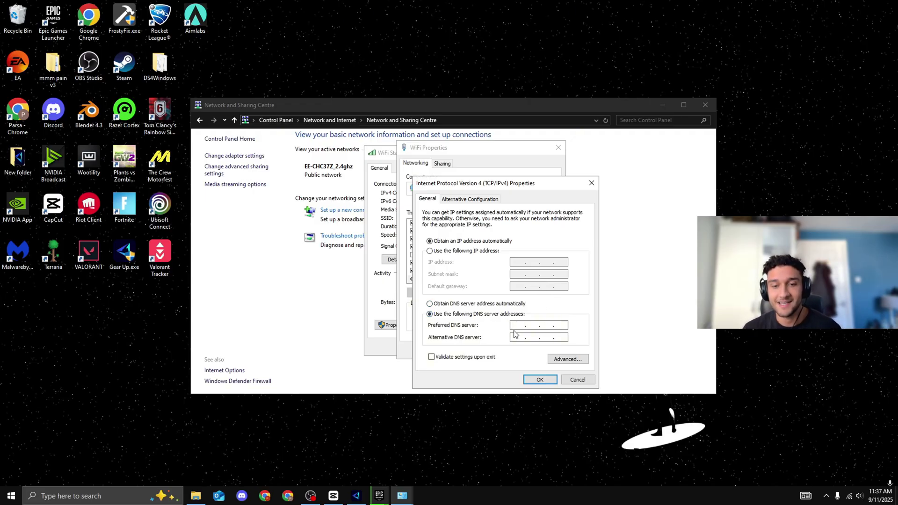
pyautogui.write('1 . . .')
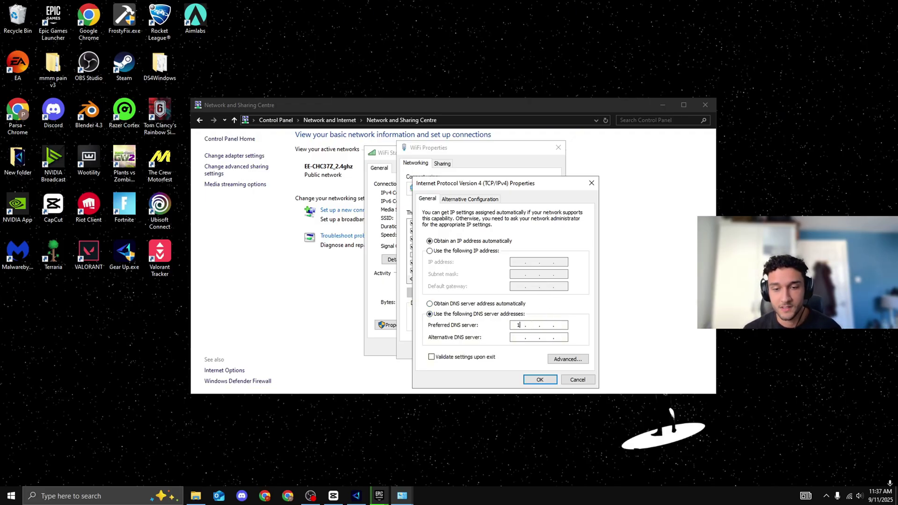
pyautogui.write('1')
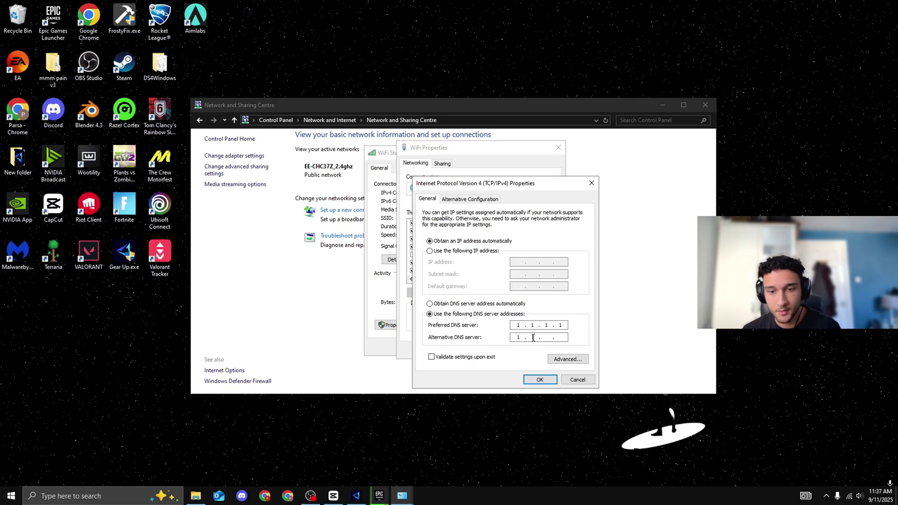
pyautogui.write('0')
pyautogui.write('1')
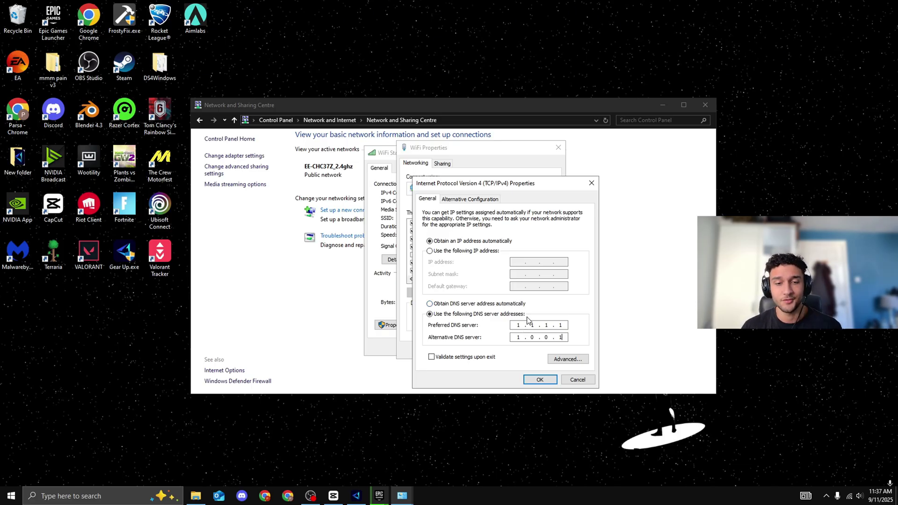
pyautogui.click(485, 304)
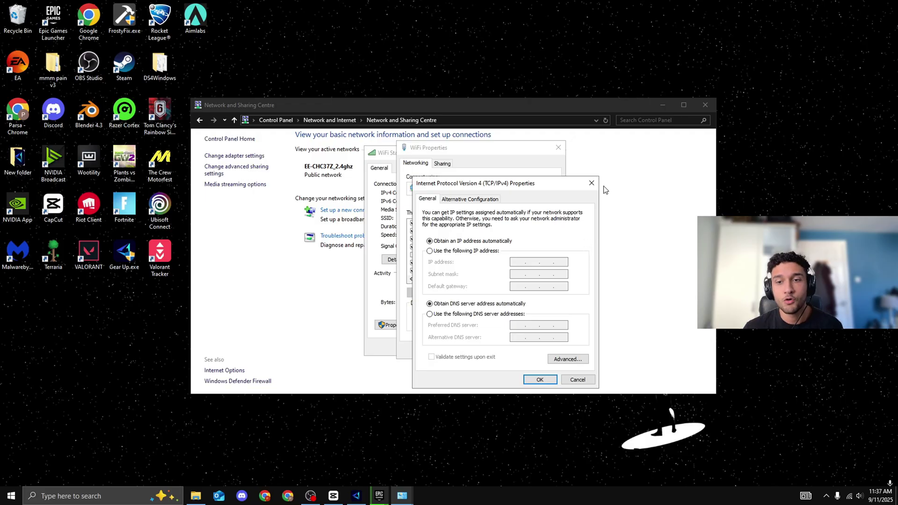
# Close IPv4 properties and open the adapter's Advanced Wireless Mode options
pyautogui.click(592, 183)
pyautogui.click(539, 205)
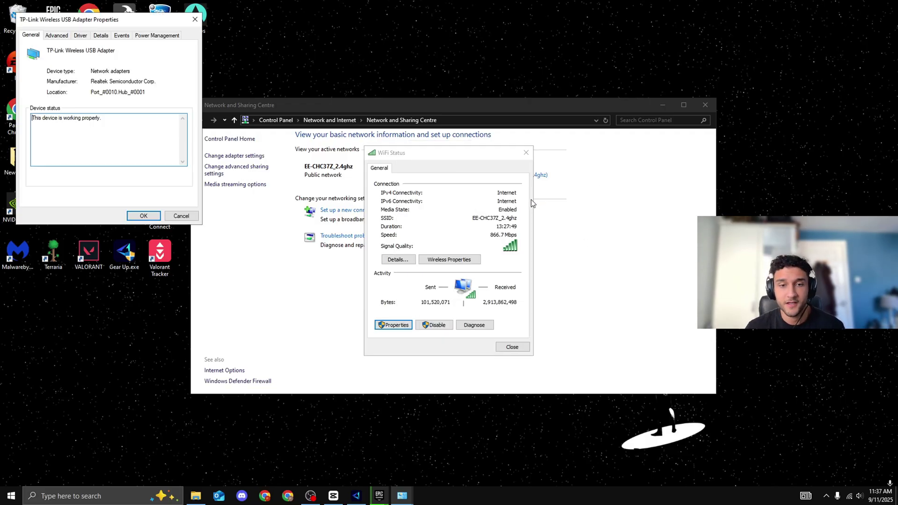
pyautogui.moveTo(164, 19); pyautogui.dragTo(535, 203)
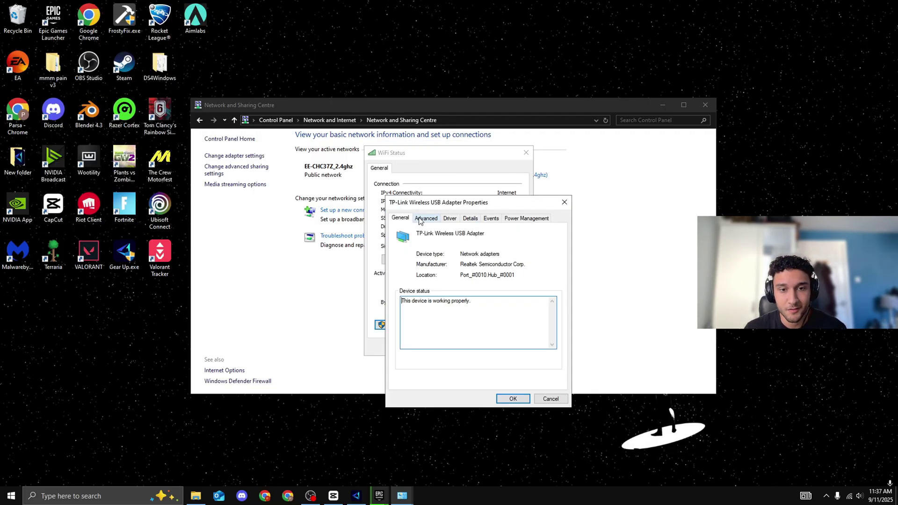
pyautogui.click(419, 219)
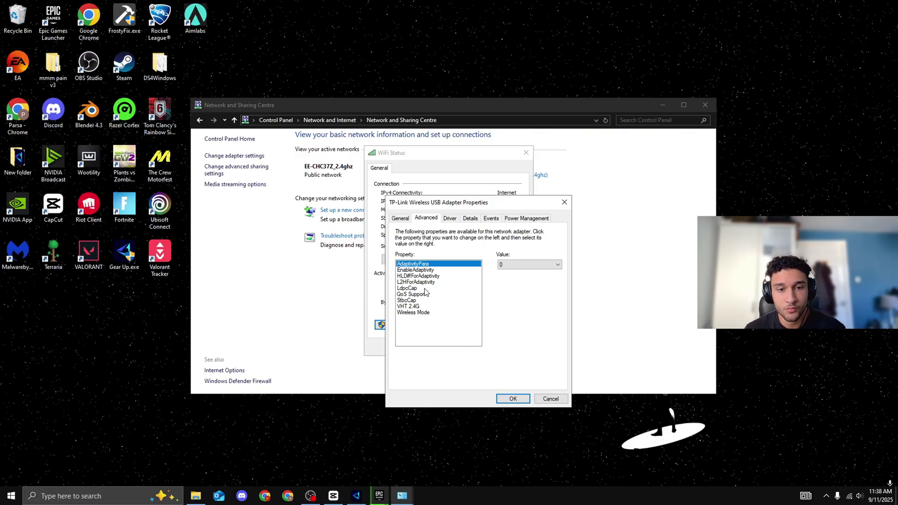
pyautogui.click(421, 313)
pyautogui.click(521, 265)
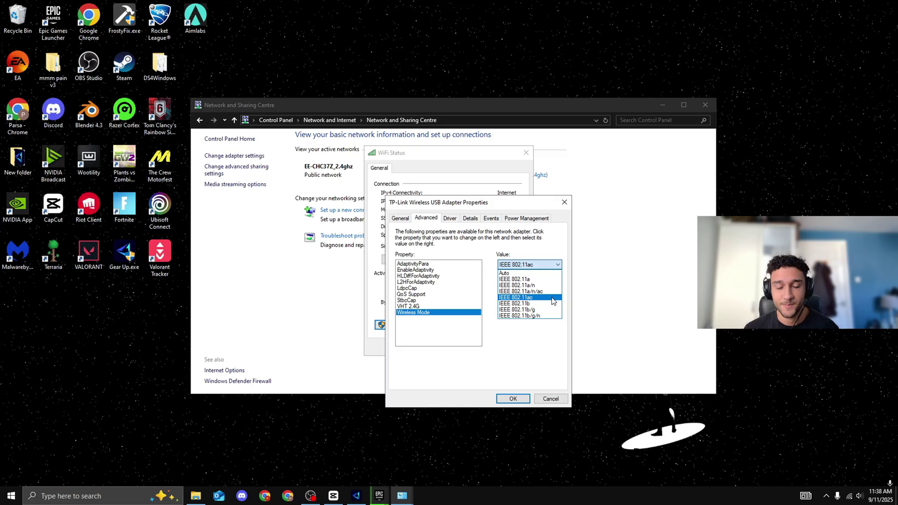
# Keep Wireless Mode at IEEE 802.11ac and close Wi-Fi Status and Network and Sharing Centre
pyautogui.click(565, 202)
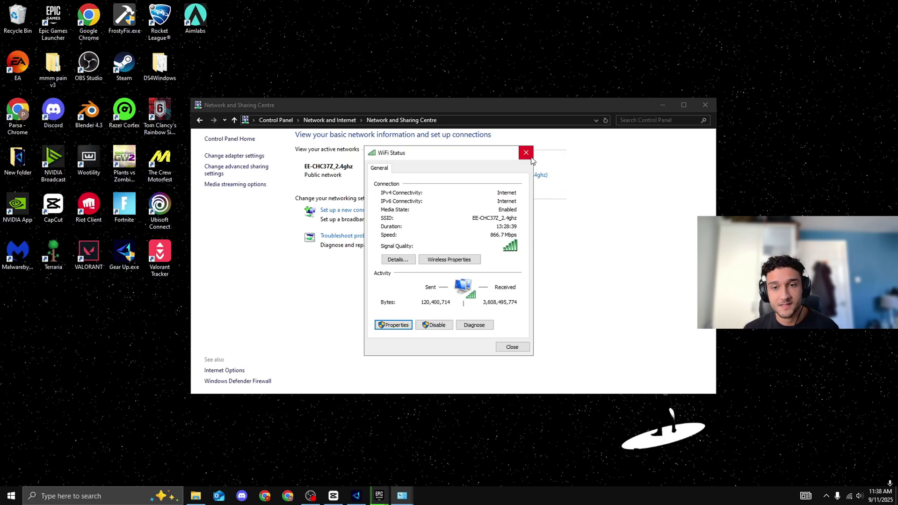
pyautogui.click(531, 157)
pyautogui.click(703, 106)
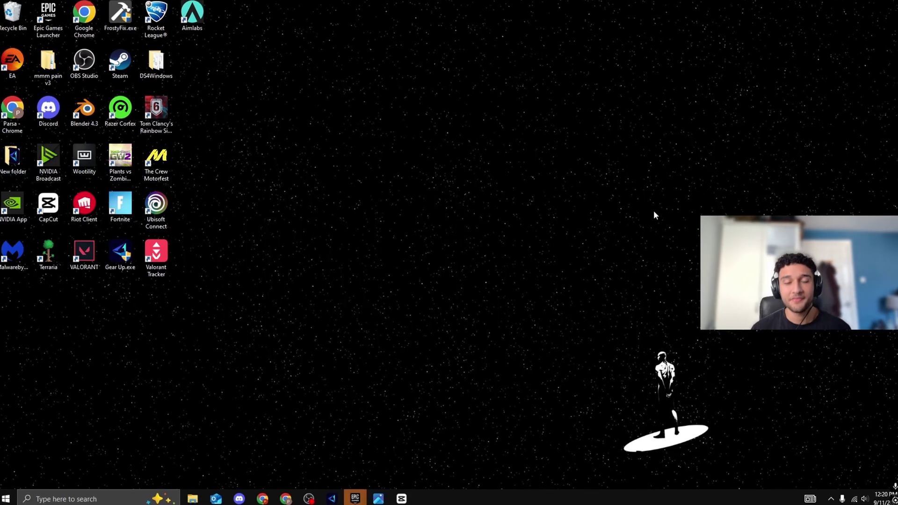